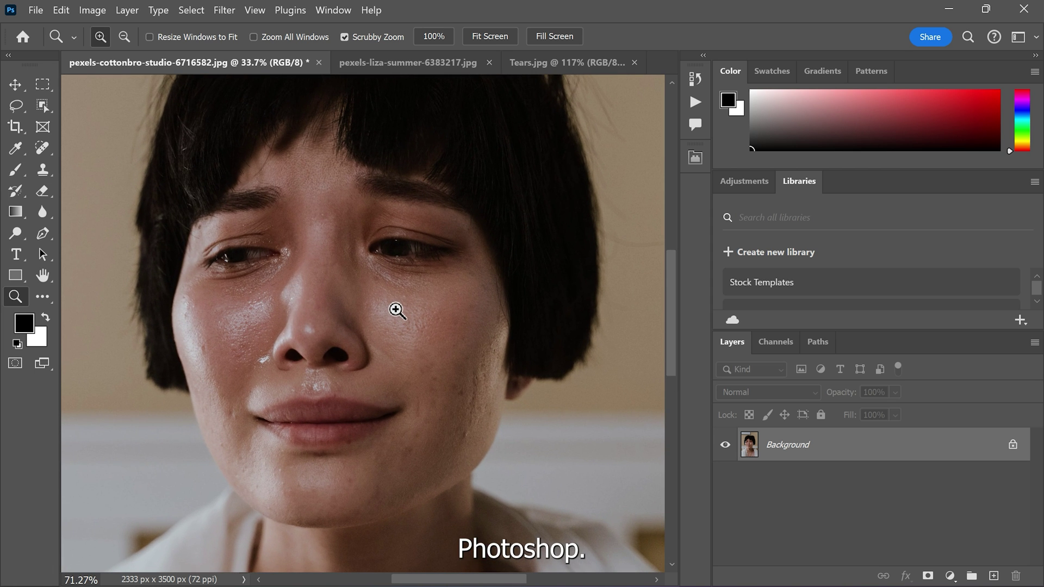
Step: Duplicate the Background layer and rename the copy 'tears'
key("v")
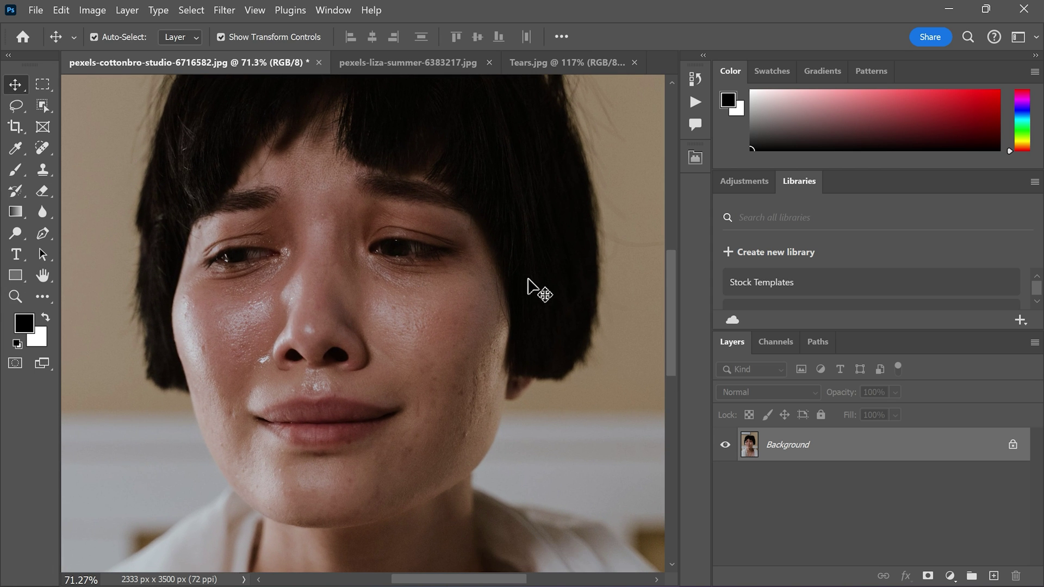
left_click_drag(889, 452, 994, 576)
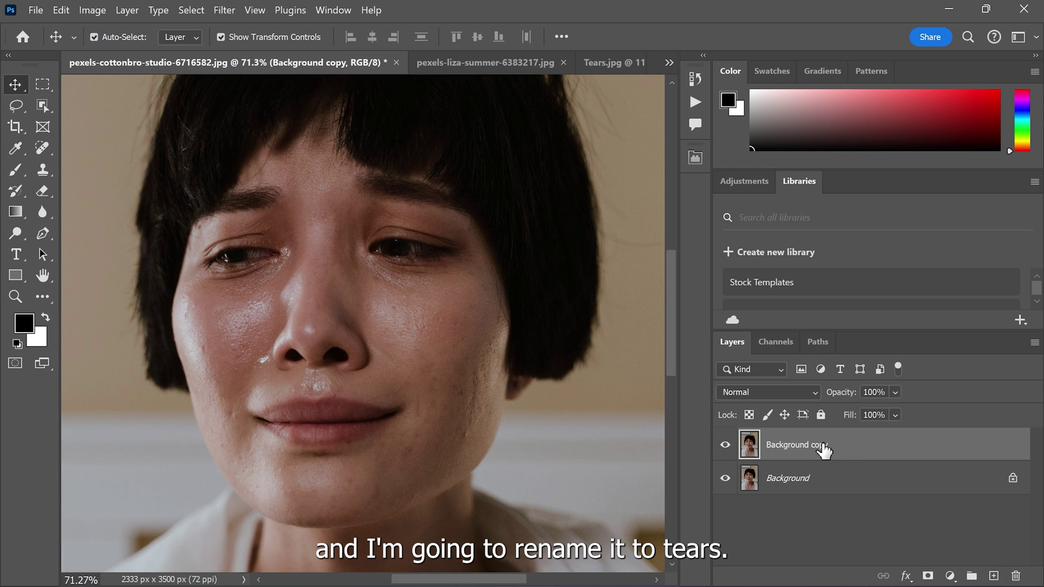
double_click(817, 452)
type("tears")
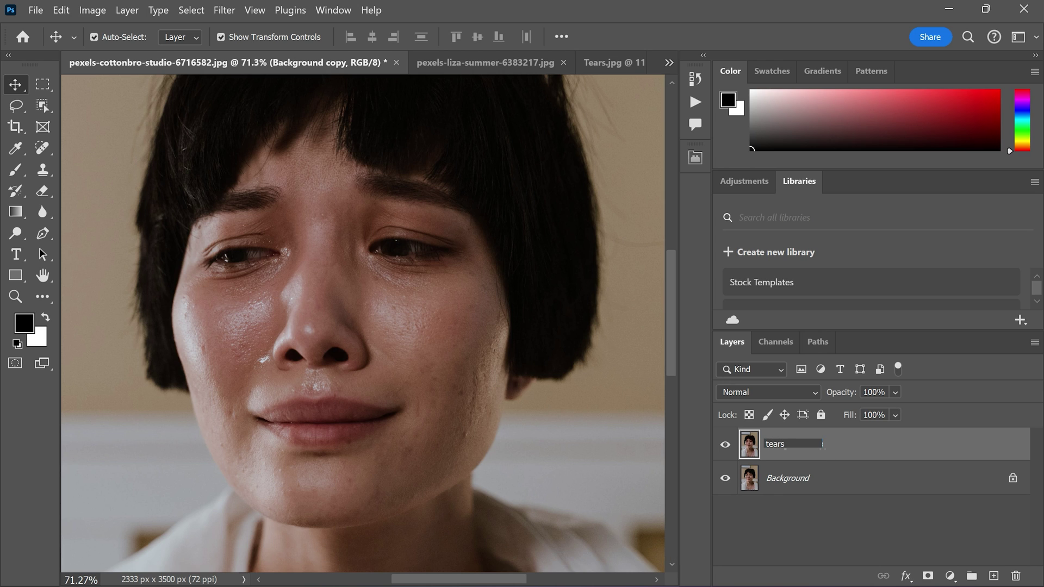
key("Return")
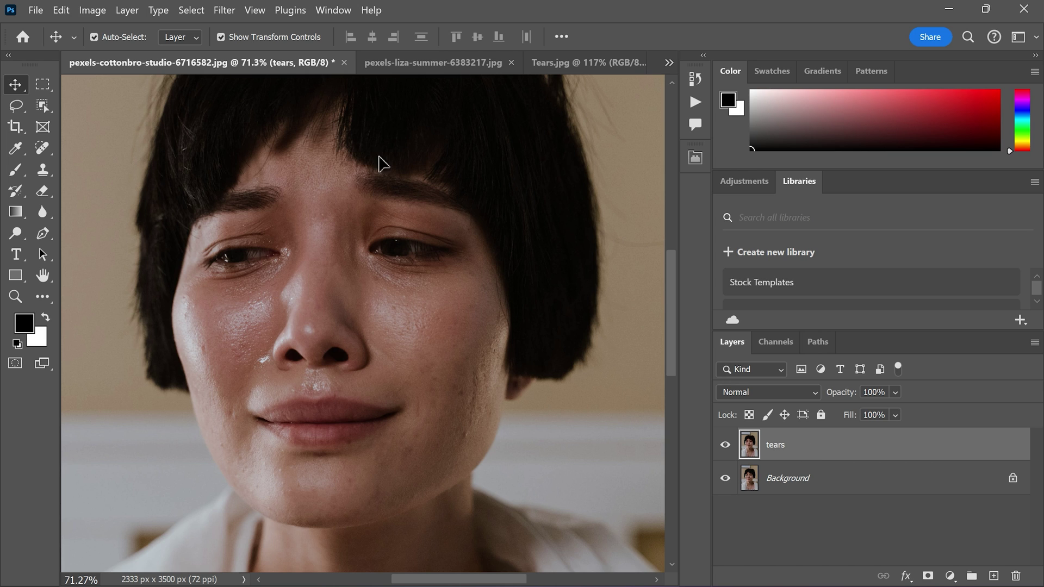
Step: In the Tears photo, hide rulers, lasso around the tear streak and copy it to a new layer (Ctrl+J)
left_click(395, 63)
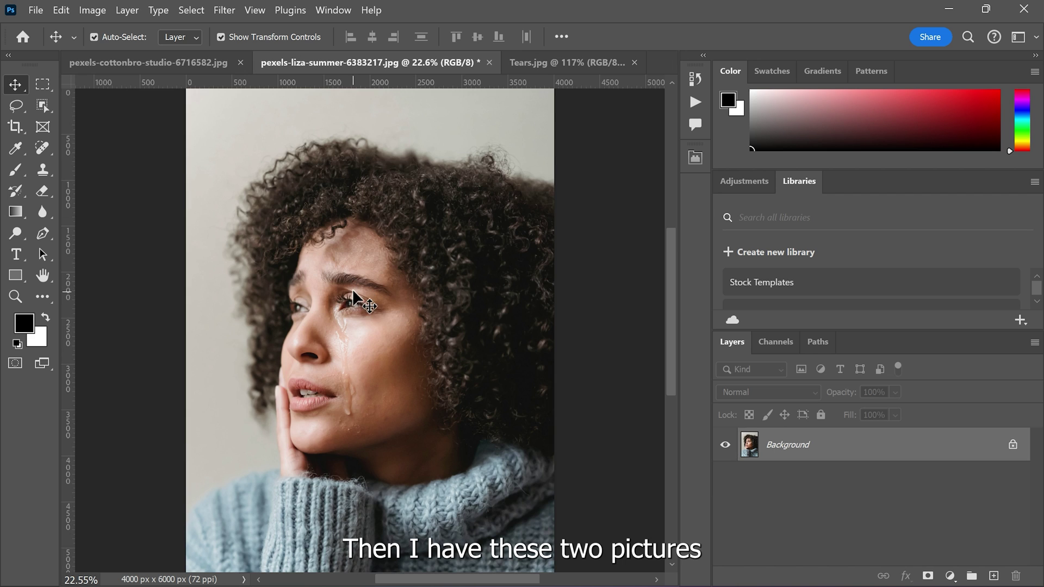
left_click(525, 62)
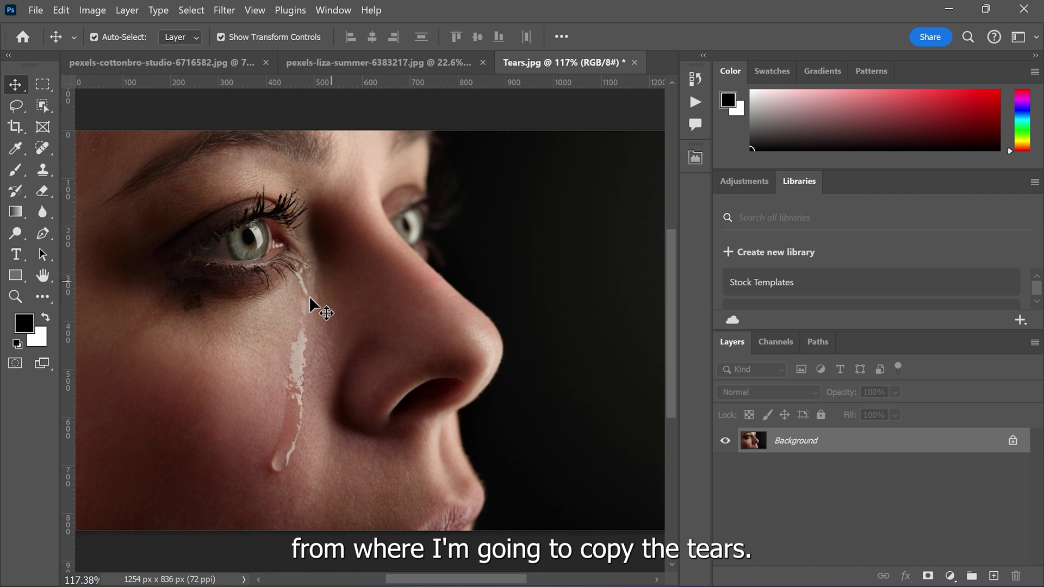
key("ctrl+r")
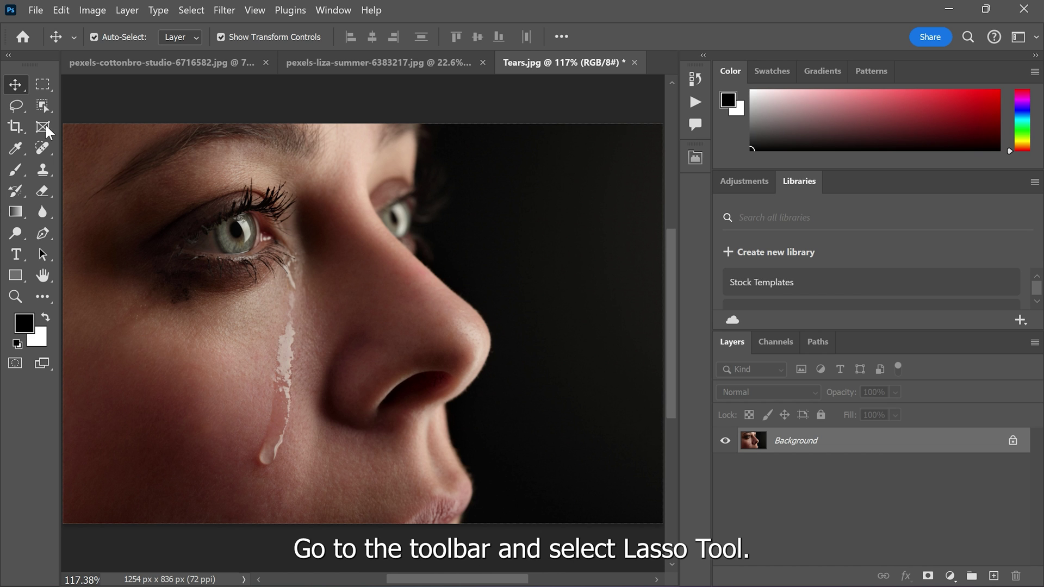
left_click(16, 105)
left_click(79, 106)
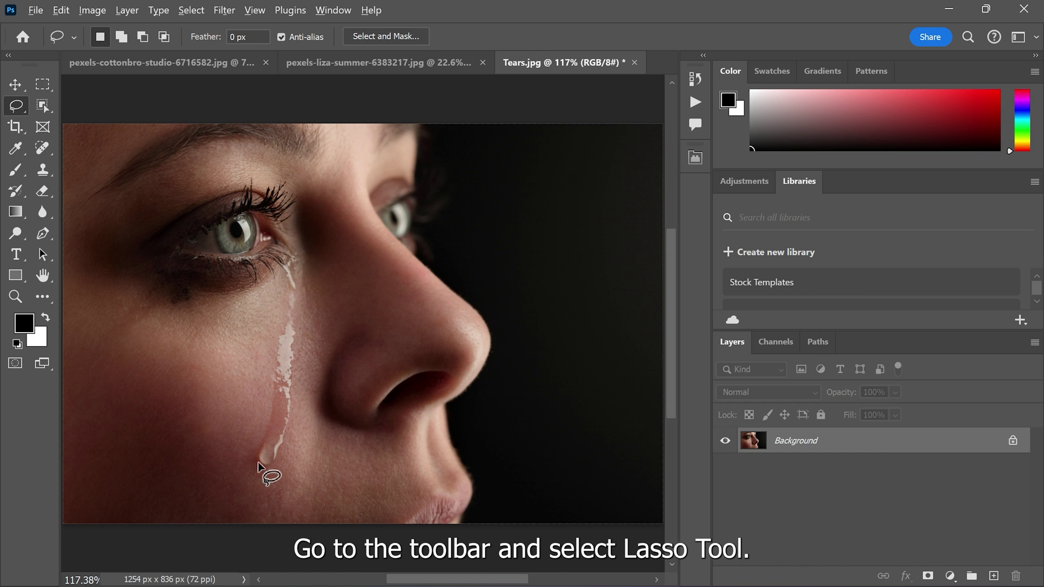
scroll(270, 461, "up", 2)
scroll(280, 437, "up", 1)
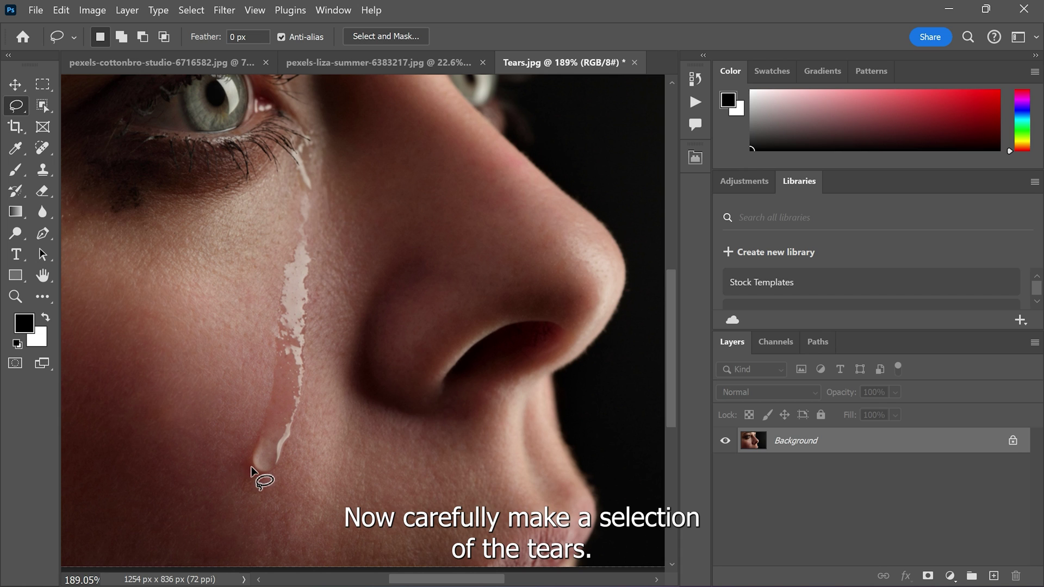
left_click_drag(253, 466, 257, 437)
mouse_move(269, 396)
left_mouse_down()
mouse_move(298, 208)
mouse_move(290, 166)
mouse_move(313, 175)
mouse_move(314, 349)
mouse_move(298, 425)
mouse_move(278, 472)
mouse_move(262, 473)
left_mouse_up()
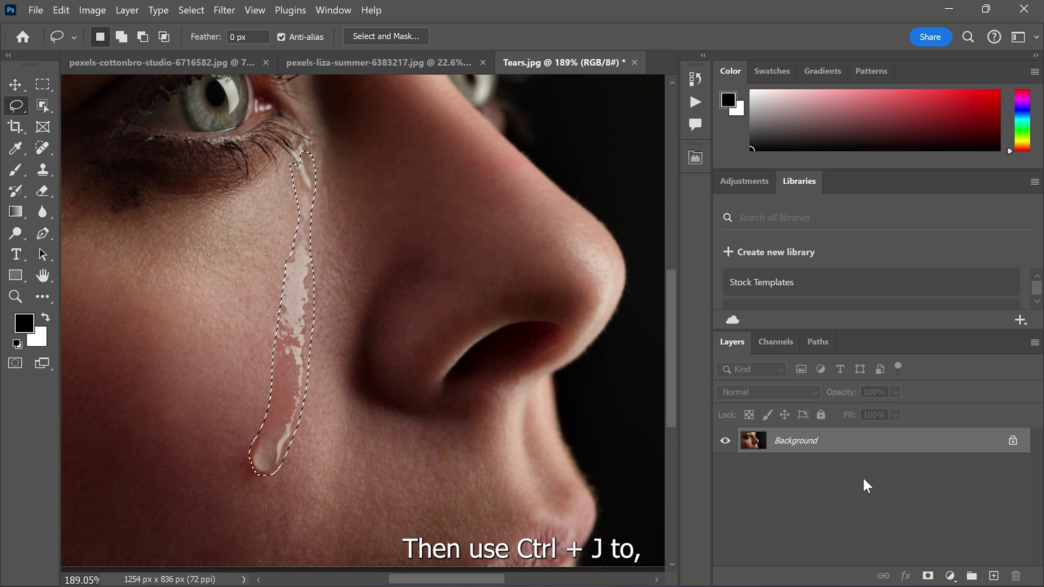
key("ctrl+j")
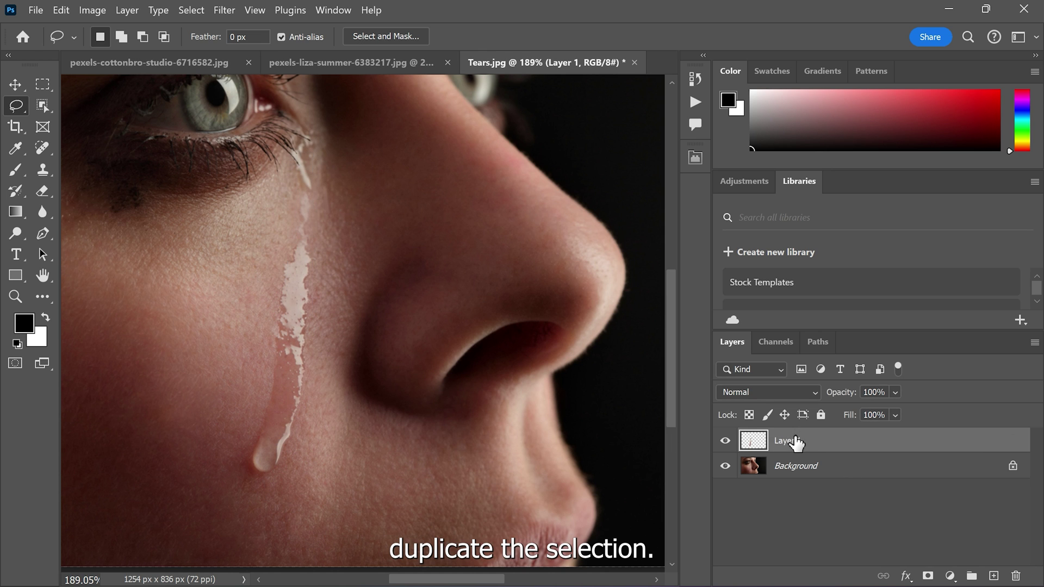
Step: Carry the copied tear layer into the main portrait and drop it onto the face
key("v")
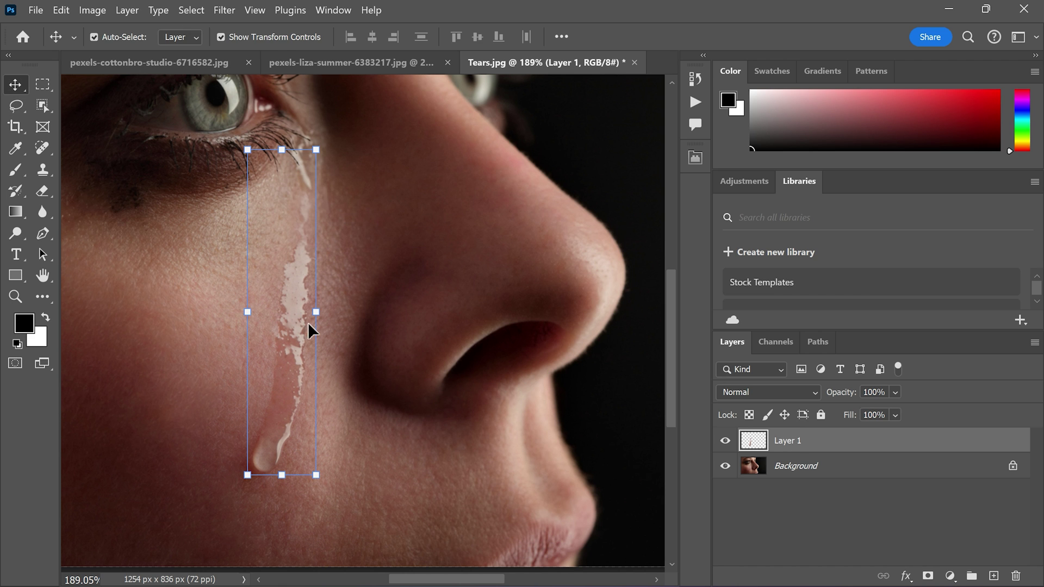
left_click_drag(308, 326, 177, 65)
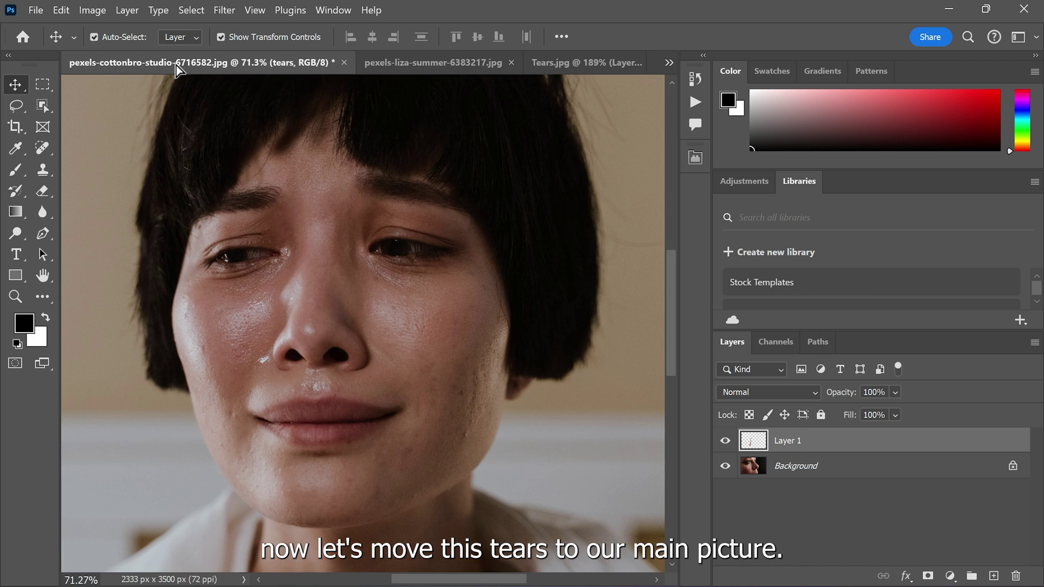
mouse_move(259, 170)
left_mouse_down()
mouse_move(399, 306)
mouse_move(368, 325)
left_mouse_up()
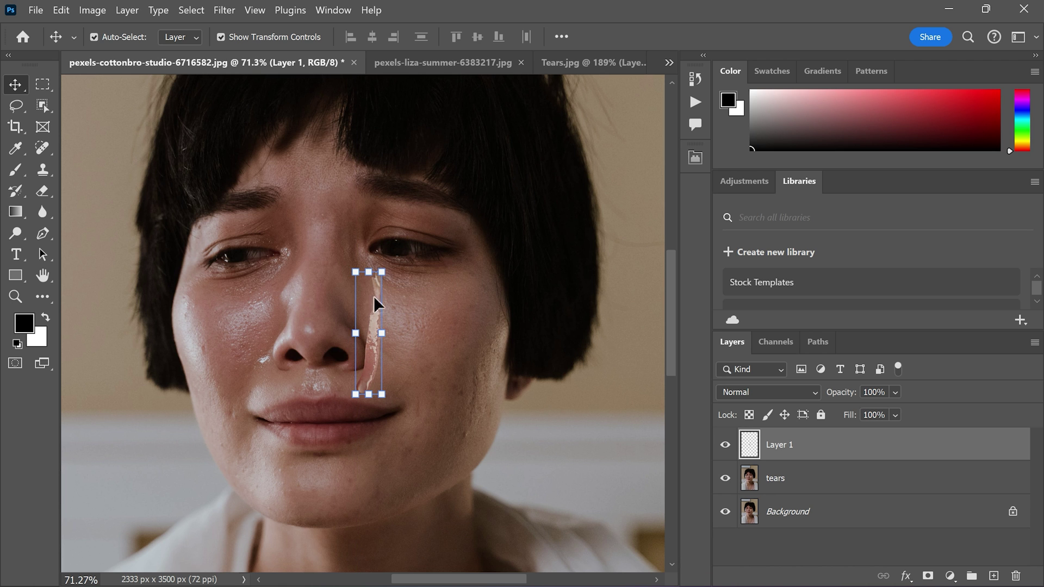
left_click(425, 66)
scroll(350, 391, "up", 2)
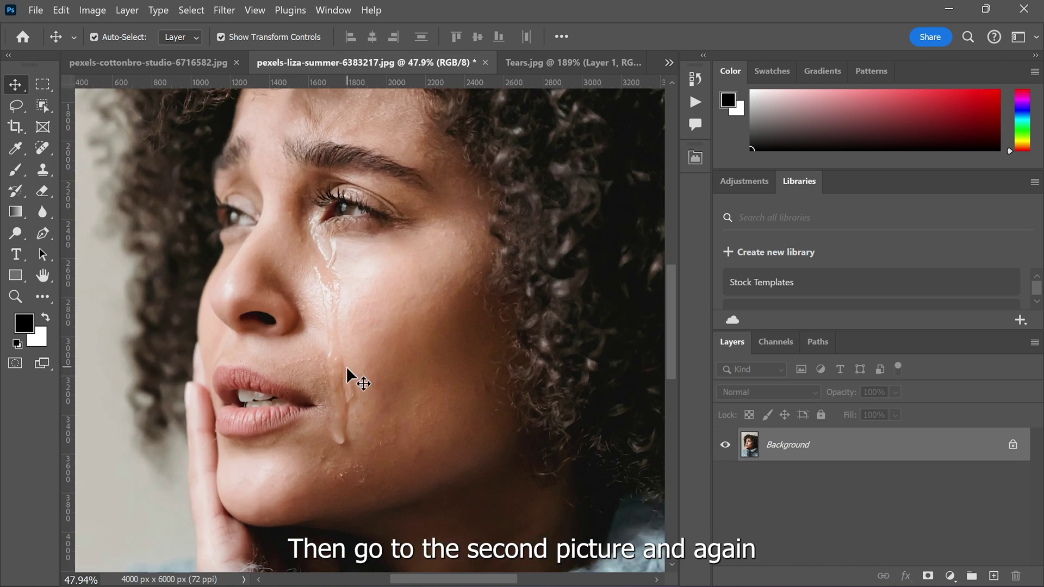
scroll(337, 335, "up", 2)
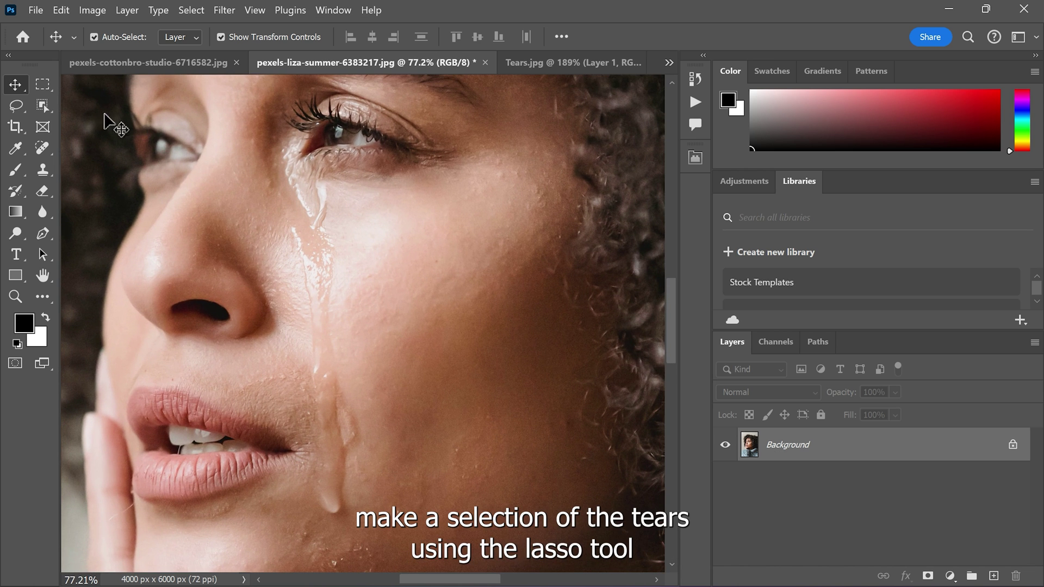
Step: Lasso around the curly-haired woman's tear streak and copy it onto a new layer
left_click(12, 114)
left_click(94, 104)
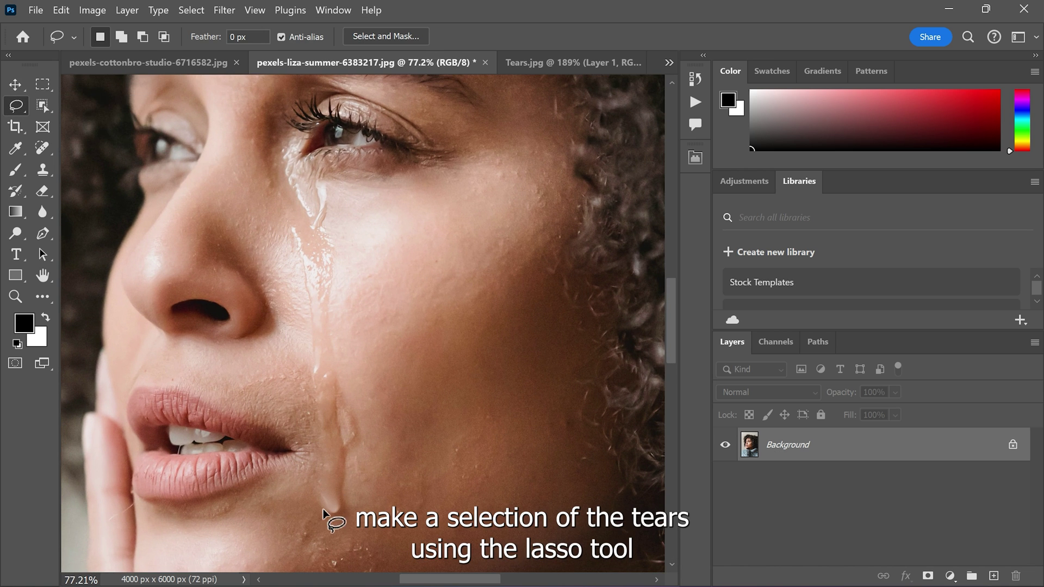
left_click_drag(322, 514, 315, 423)
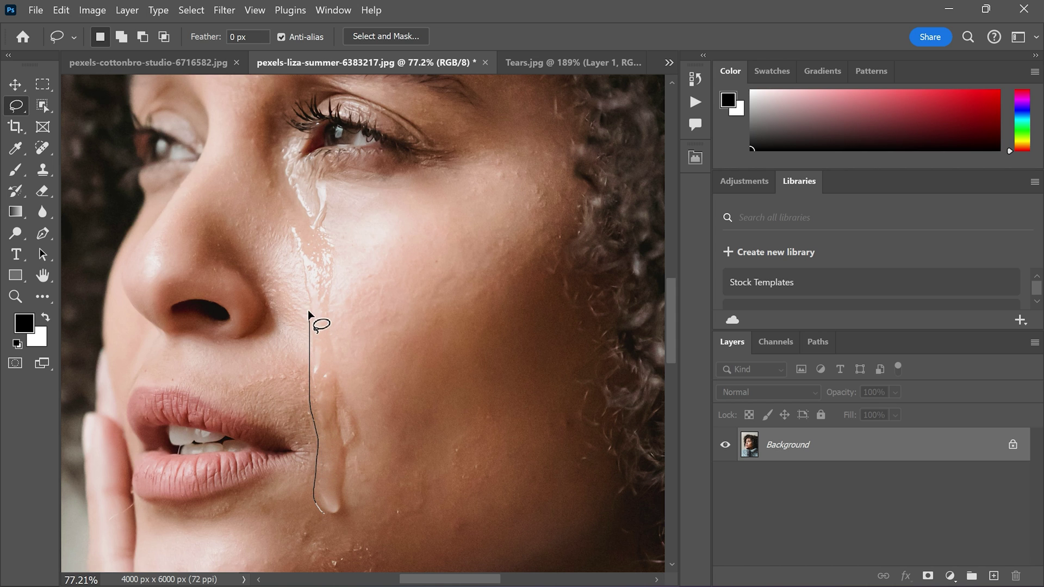
left_click_drag(284, 216, 278, 184)
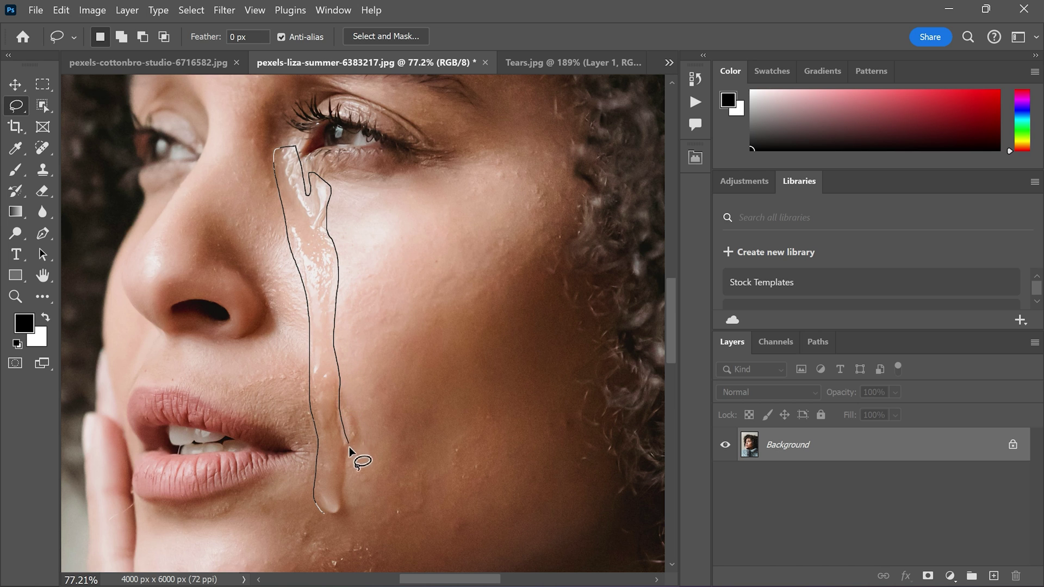
mouse_move(349, 448)
left_mouse_down()
mouse_move(344, 506)
mouse_move(326, 514)
left_mouse_up()
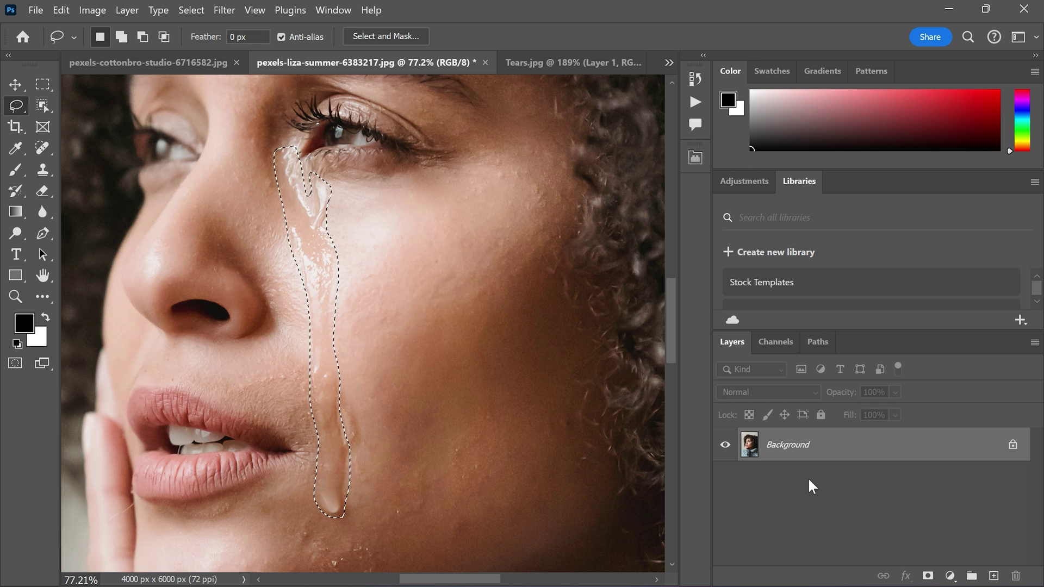
key("ctrl+j")
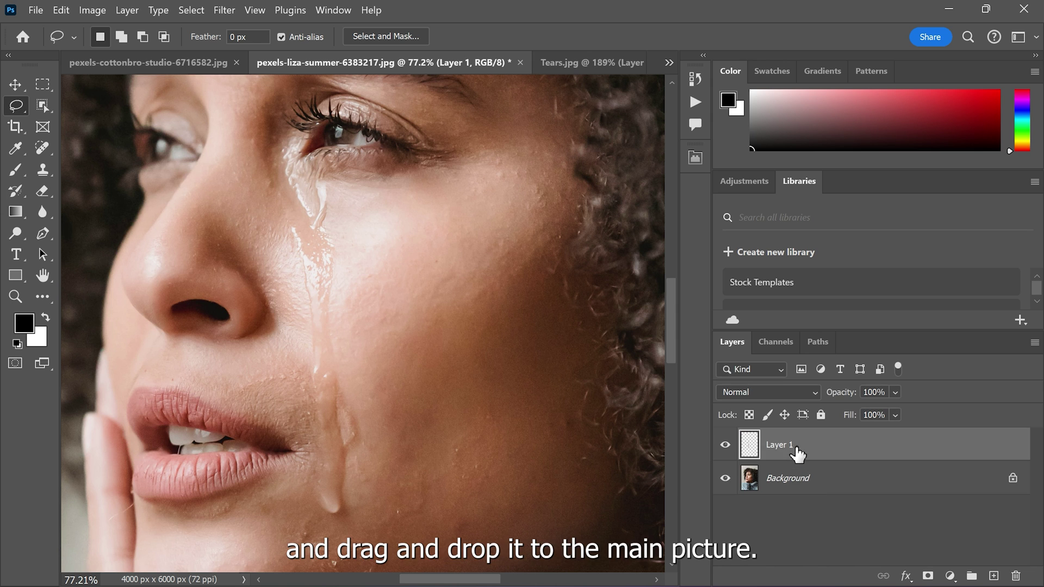
Step: Carry the second tear layer over toward the main portrait
key("v")
mouse_move(319, 293)
left_mouse_down()
mouse_move(198, 59)
mouse_move(310, 346)
left_mouse_up()
scroll(308, 341, "up", 1)
scroll(308, 343, "up", 1)
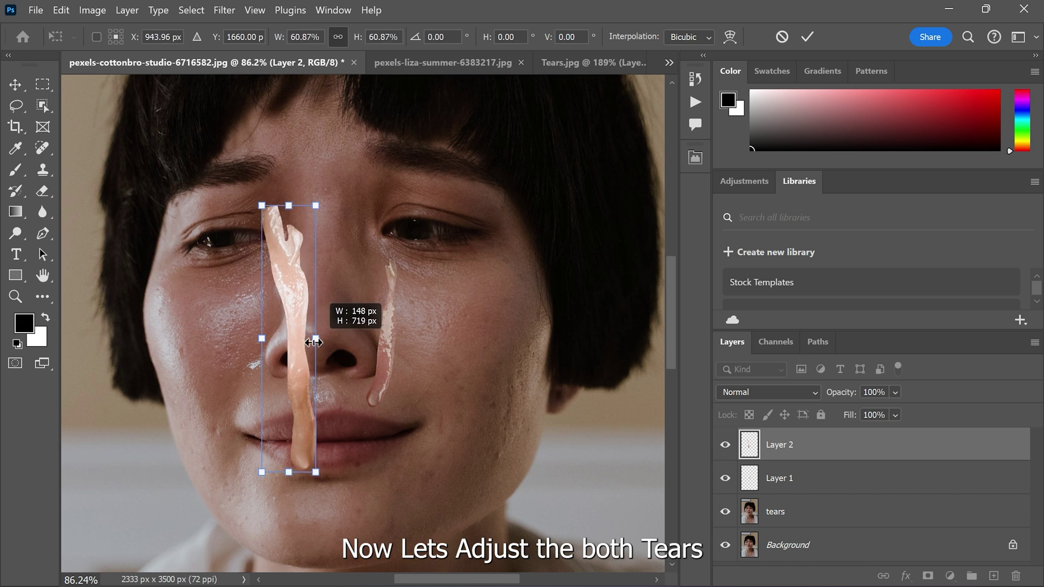
Step: Shrink, flip horizontally and angle the left tear from the inner eye corner beside the nose, then commit
left_click_drag(281, 362, 258, 356)
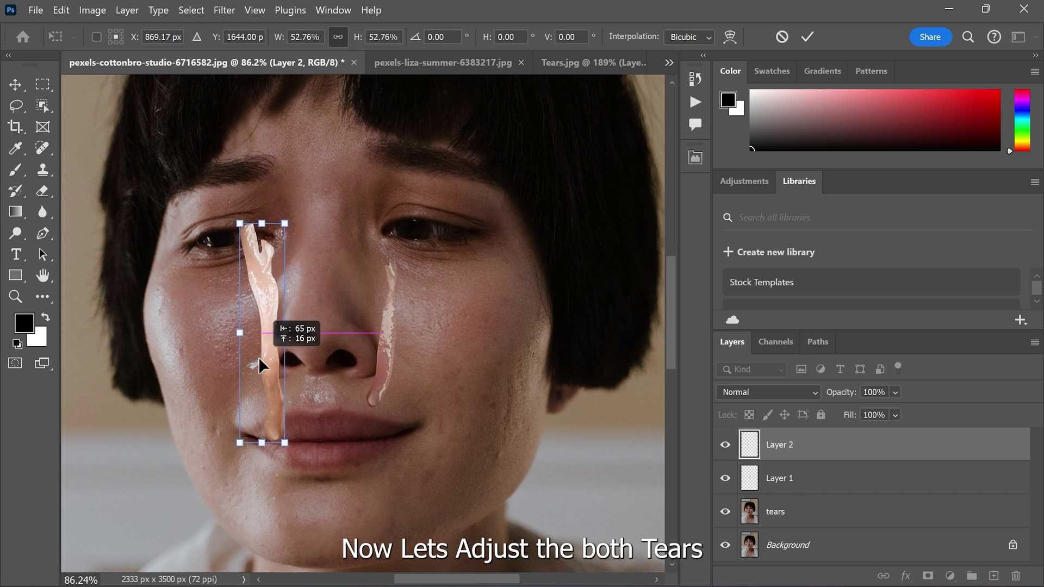
scroll(264, 318, "up", 1)
scroll(292, 357, "up", 1)
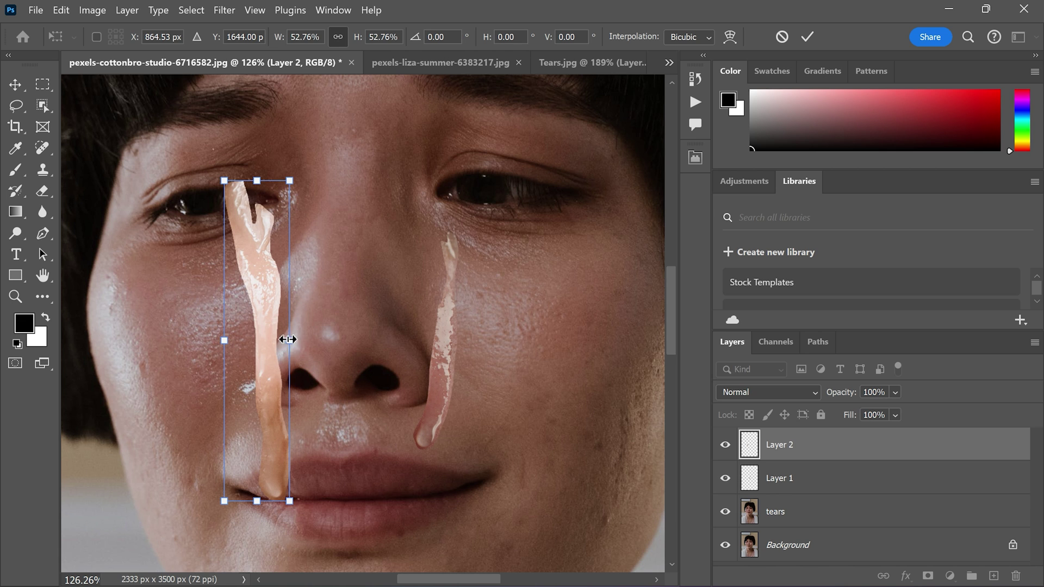
left_click_drag(287, 339, 272, 340)
right_click(252, 244)
left_click(281, 562)
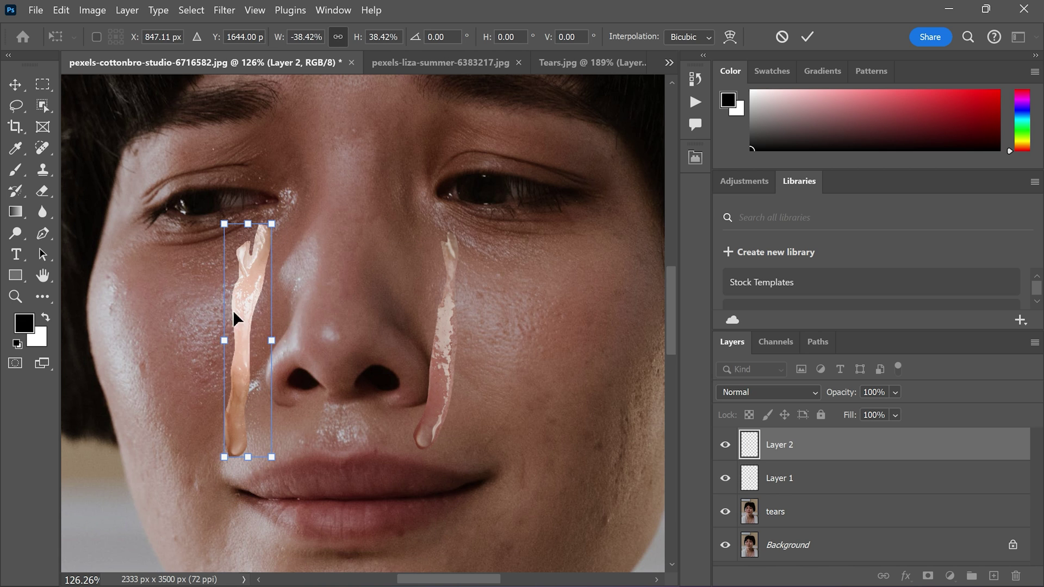
mouse_move(232, 310)
left_mouse_down()
mouse_move(243, 284)
mouse_move(275, 279)
left_mouse_up()
left_click_drag(249, 436, 242, 449)
left_click_drag(270, 275, 274, 273)
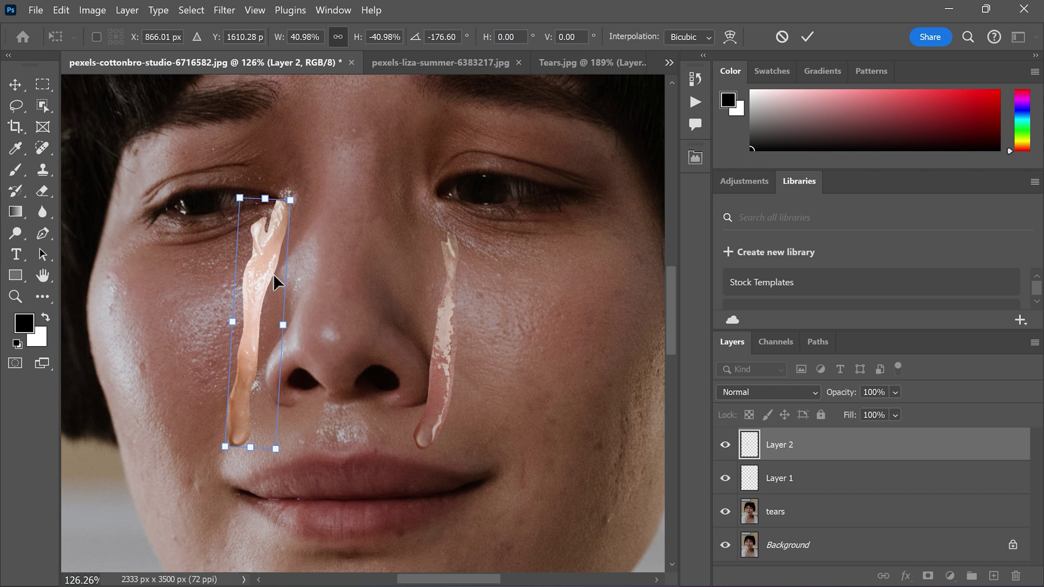
left_click(807, 37)
Step: Move, enlarge and tilt the right tear about seven degrees under its inner eye corner, then commit
left_click(442, 311)
left_click_drag(442, 311, 433, 261)
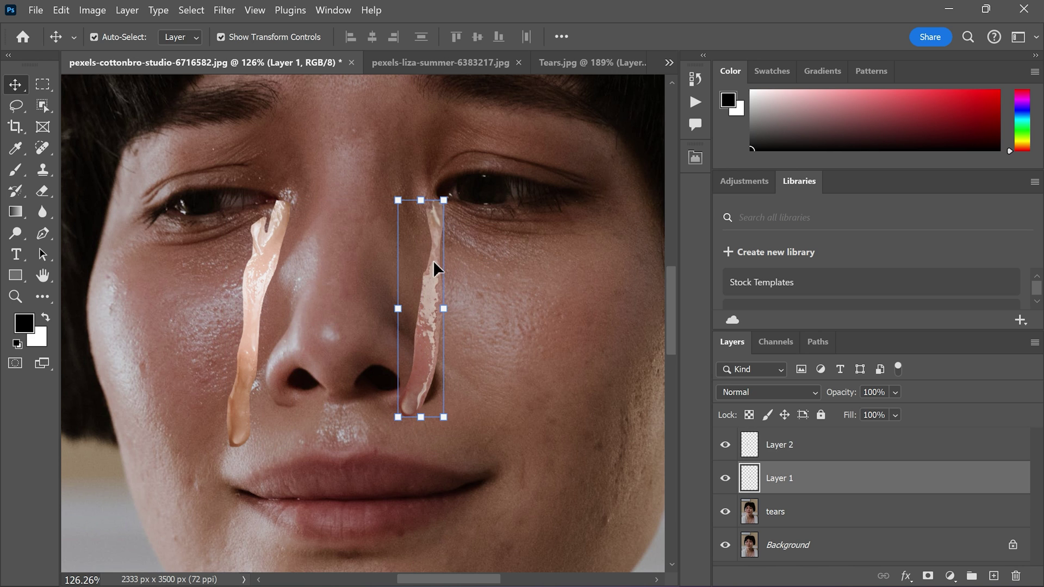
left_click_drag(455, 302, 490, 295)
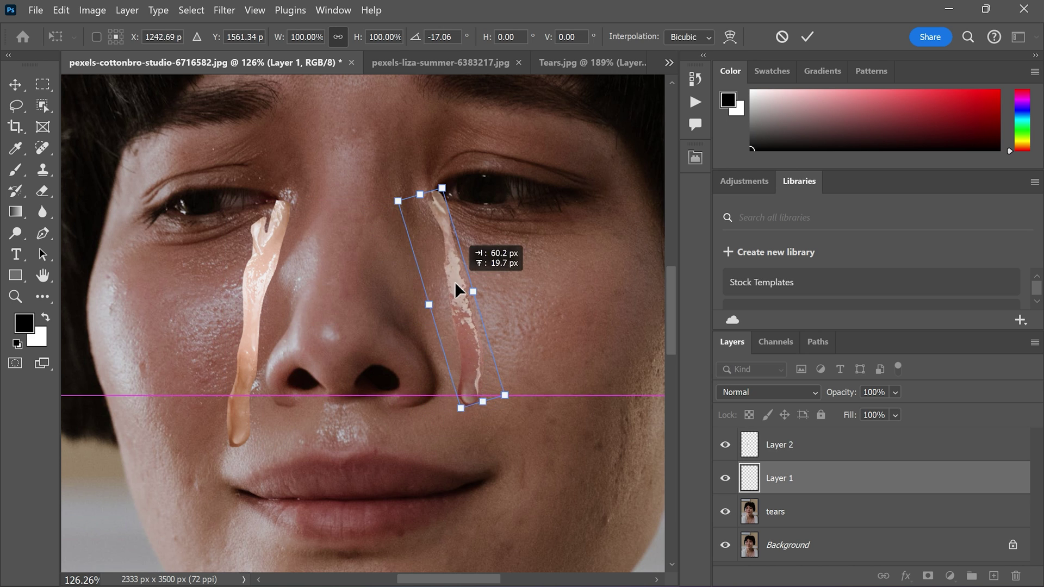
left_click_drag(458, 283, 452, 280)
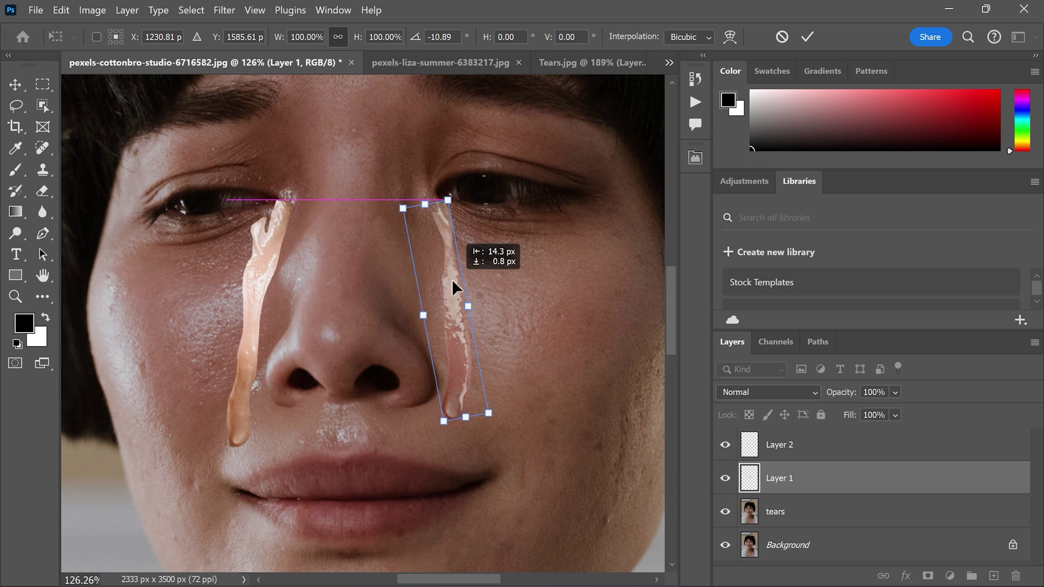
left_click_drag(473, 416, 469, 432)
left_click_drag(425, 204, 425, 200)
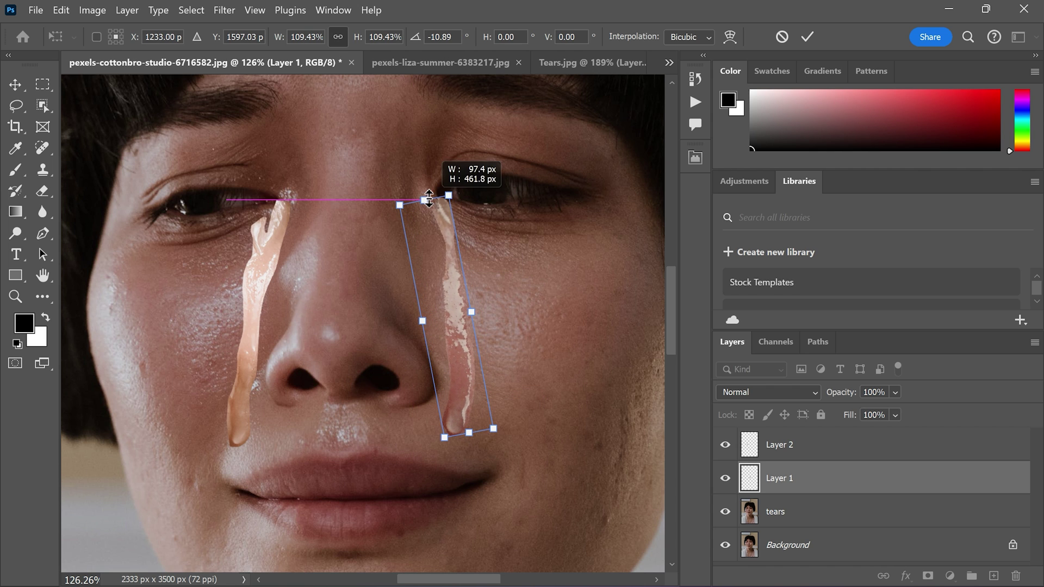
left_click_drag(498, 299, 495, 299)
left_click_drag(453, 257, 444, 265)
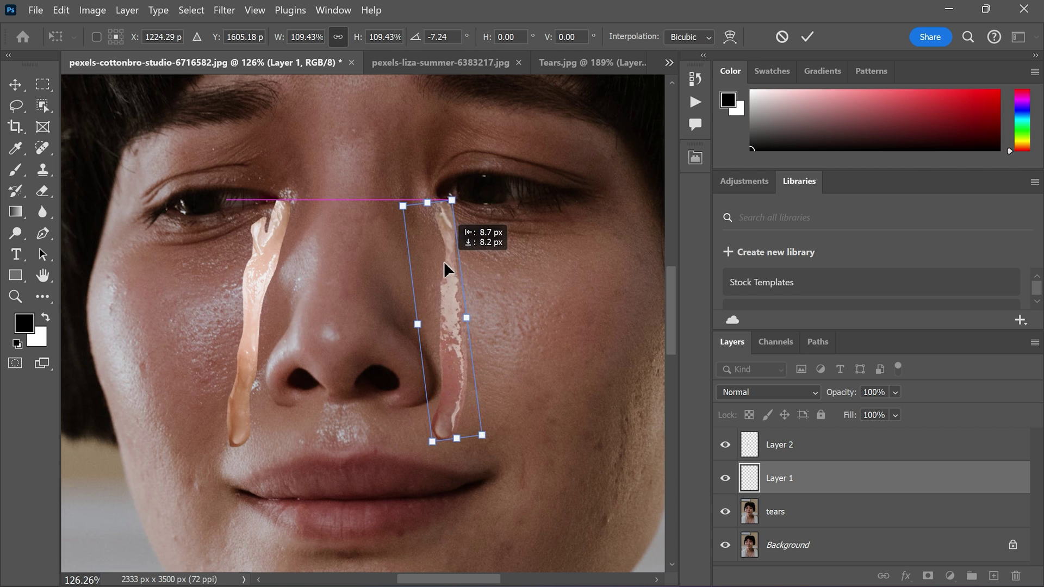
key("Return")
Step: Merge the two tear layers into one, then select it together with the tears layer
left_click(501, 252)
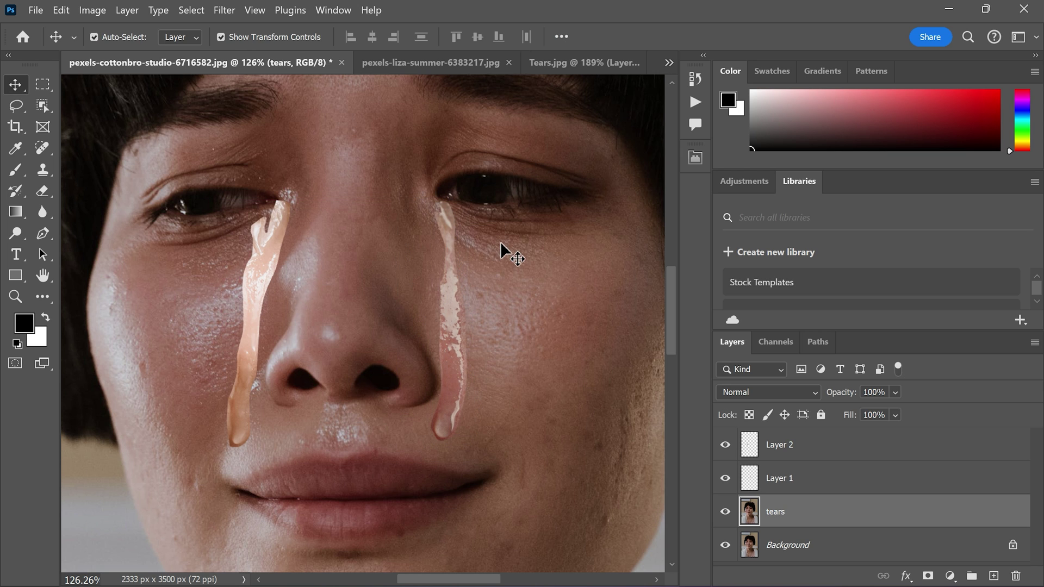
left_click(454, 265)
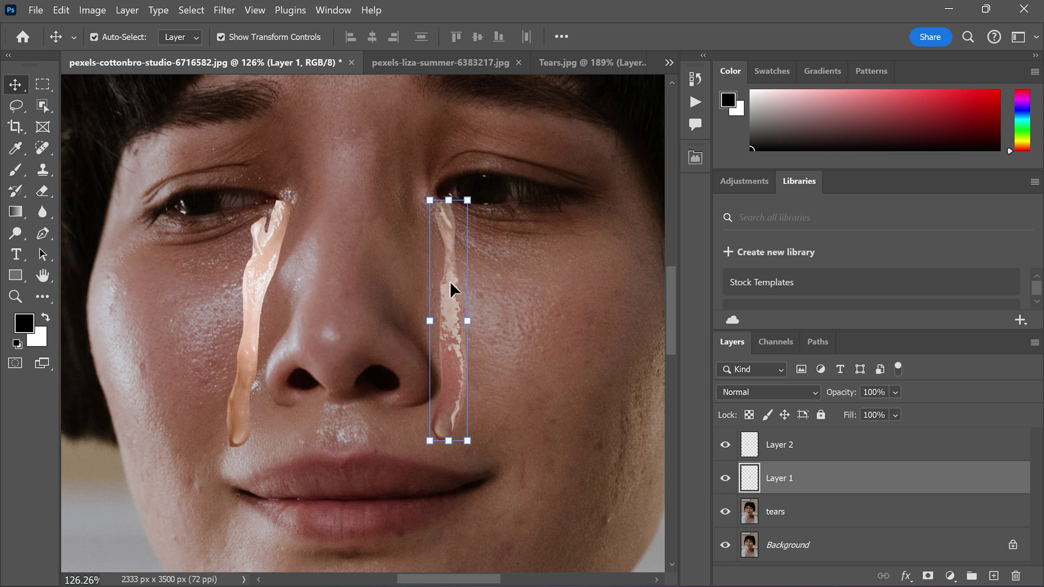
left_click(819, 457, "shift")
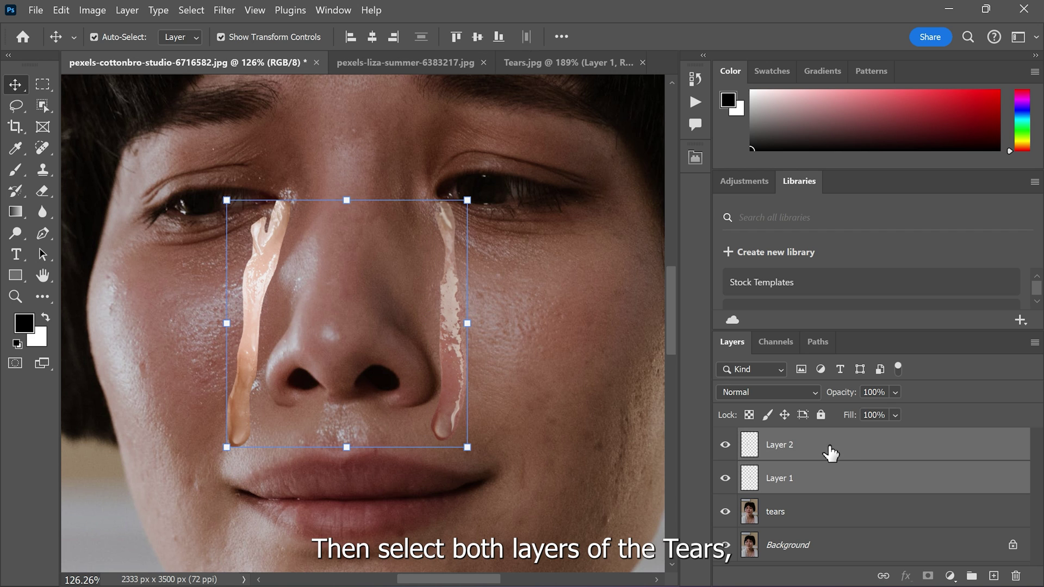
right_click(829, 447)
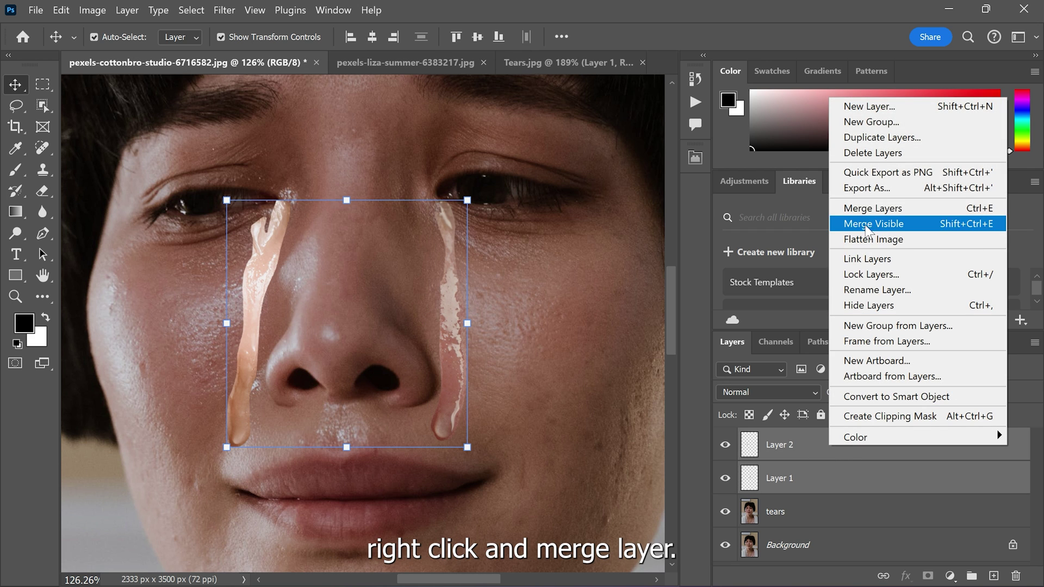
left_click(873, 208)
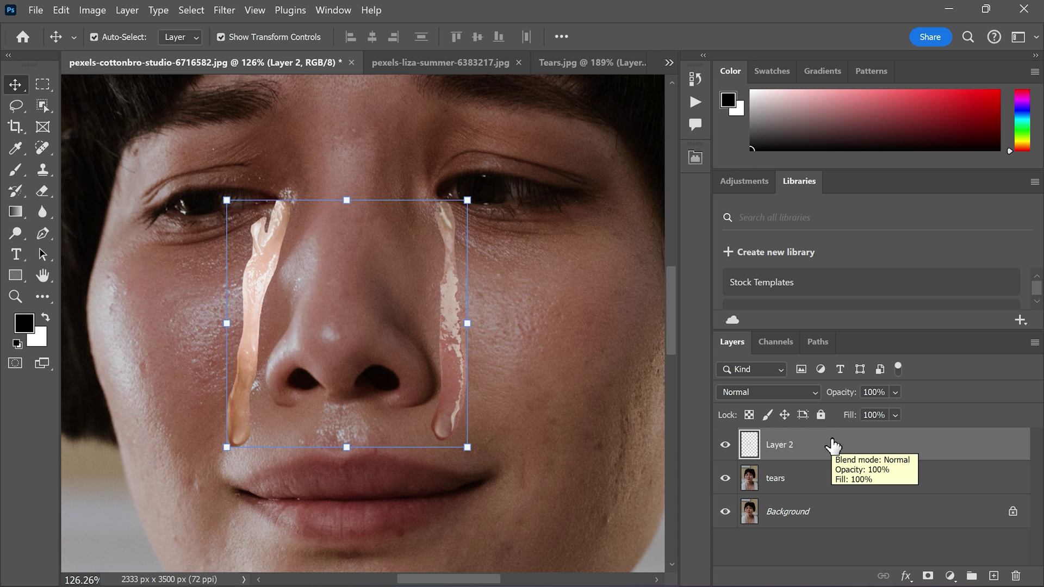
left_click(810, 486, "shift")
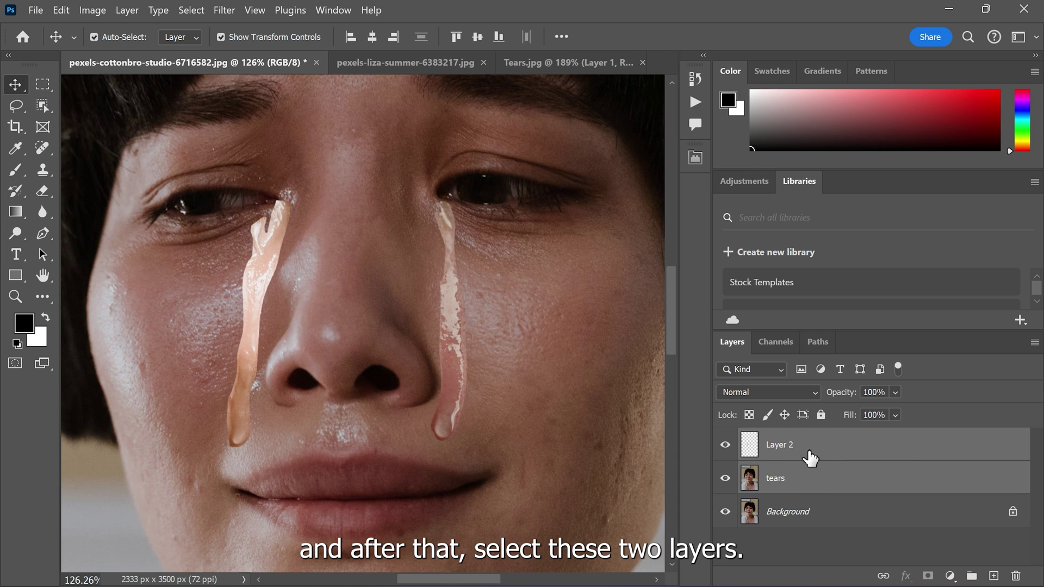
Step: Run Edit > Auto-Blend Layers with Stack Images on the selection and dismiss the Trim warning
left_click(69, 10)
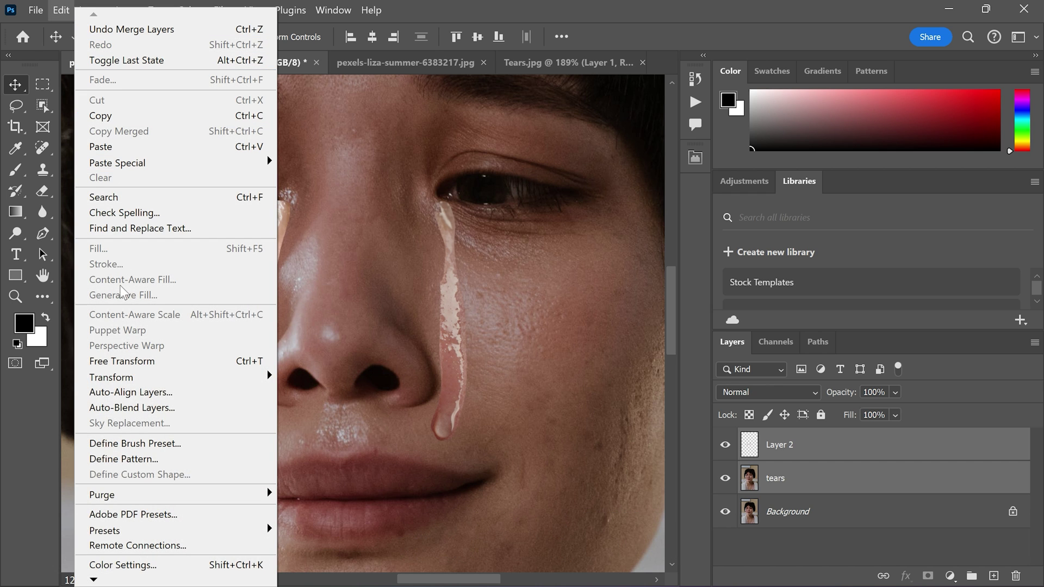
left_click(148, 410)
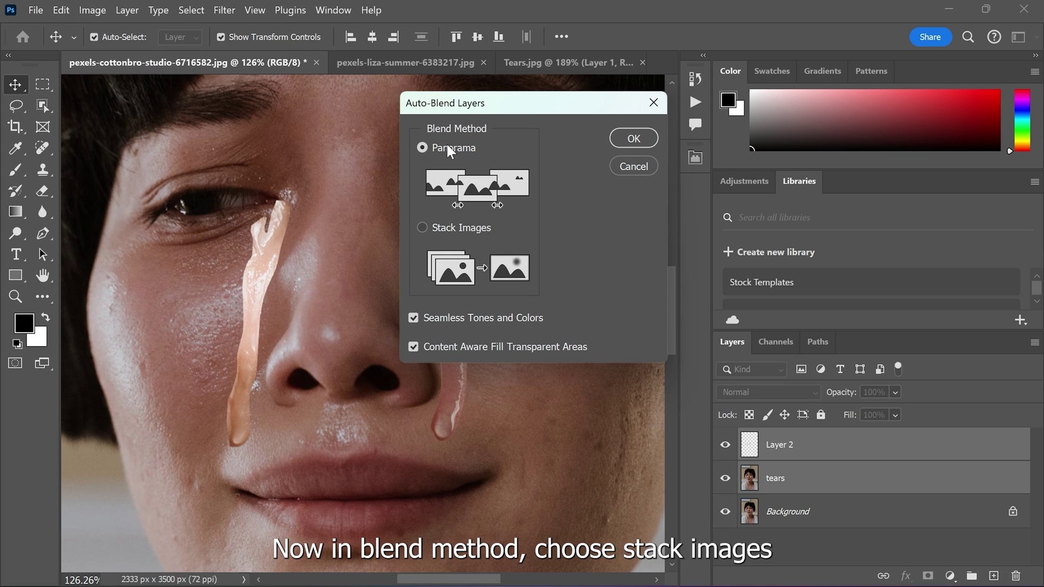
left_click(422, 228)
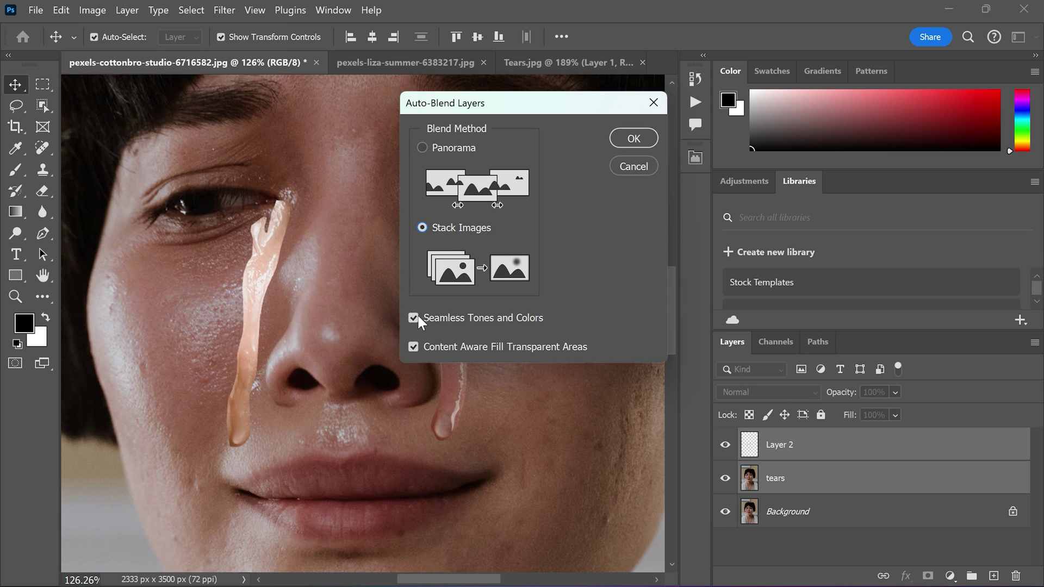
left_click(633, 139)
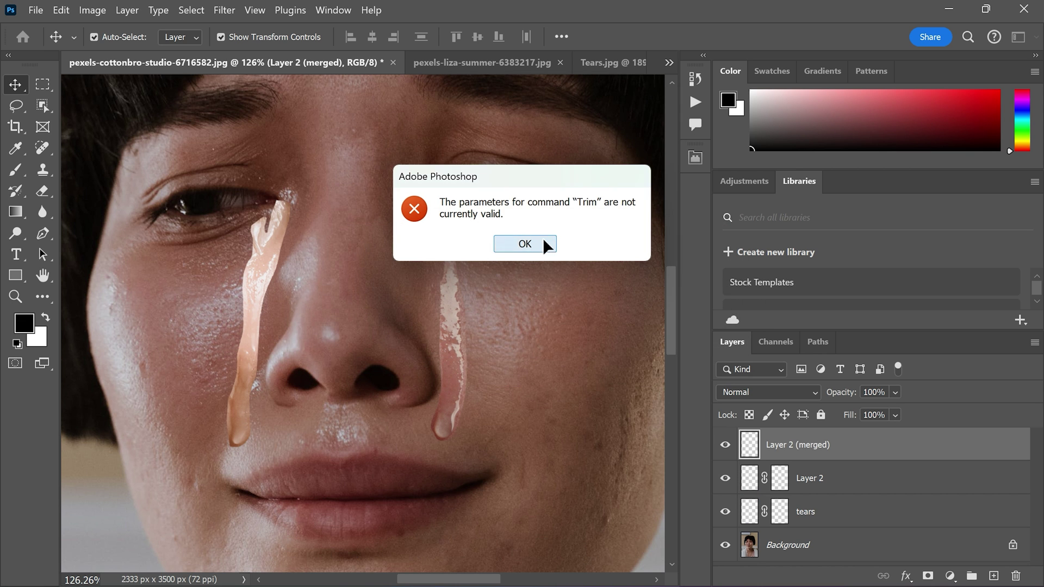
left_click(543, 244)
scroll(237, 392, "up", 3)
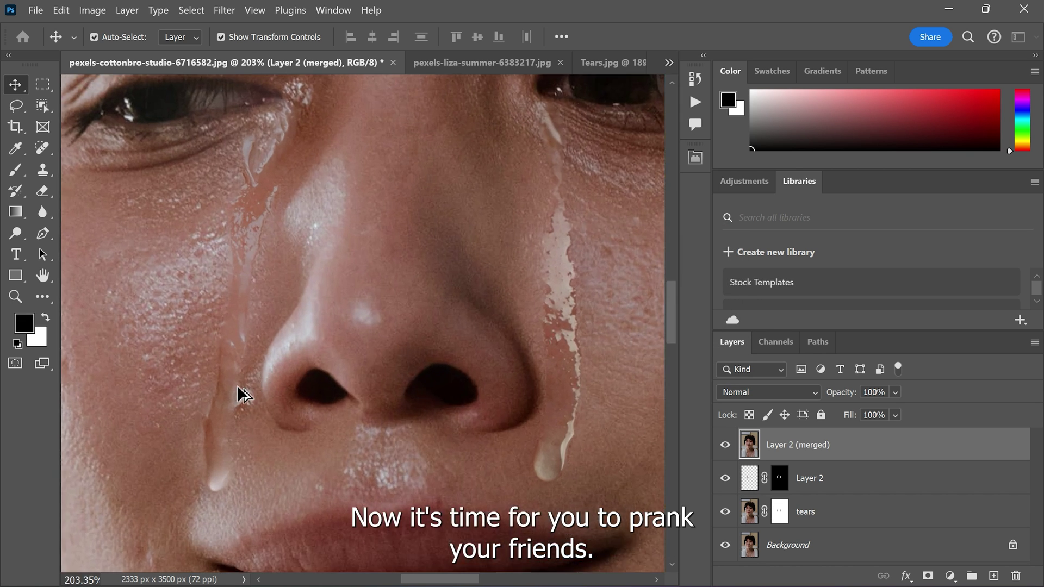
scroll(236, 391, "up", 2)
scroll(237, 391, "down", 2)
scroll(252, 384, "down", 2)
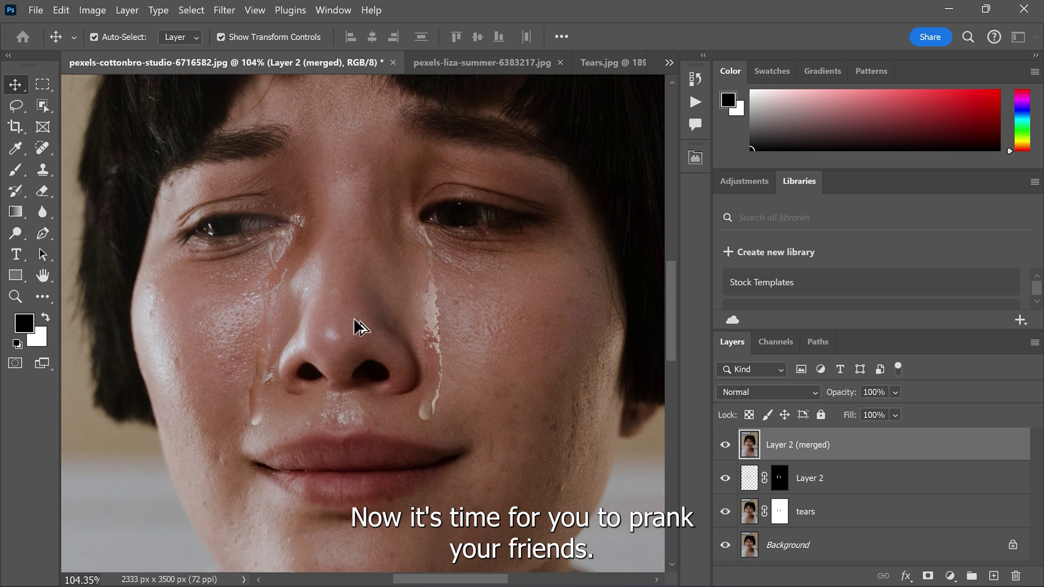
scroll(303, 303, "down", 1)
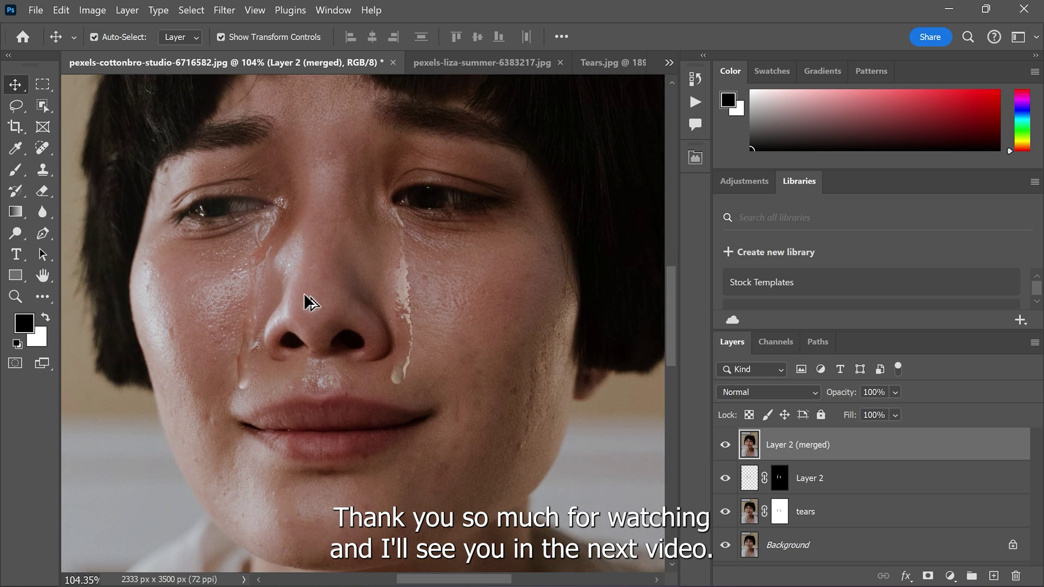
scroll(362, 298, "down", 1)
scroll(387, 296, "down", 1)
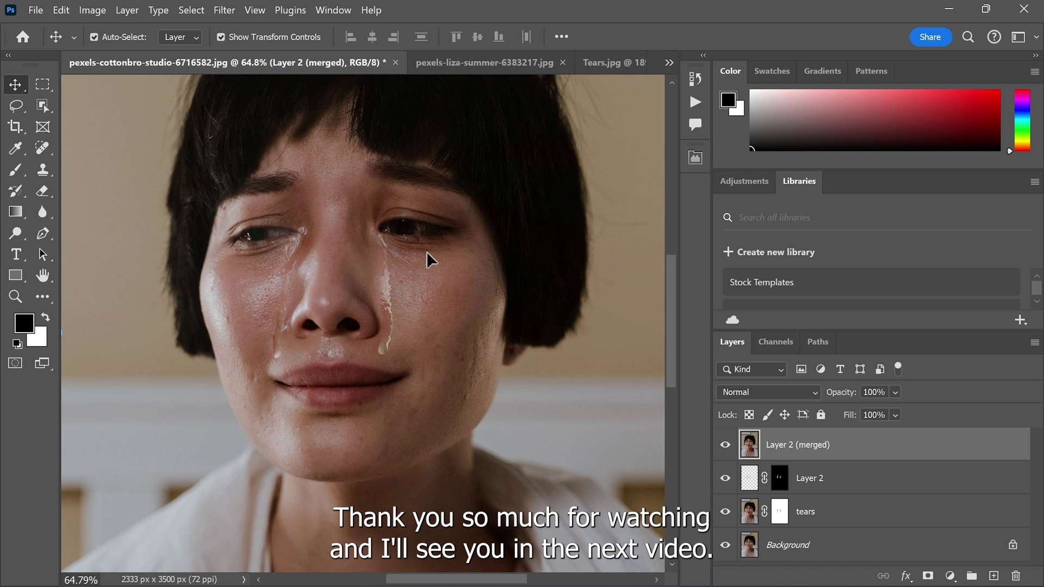